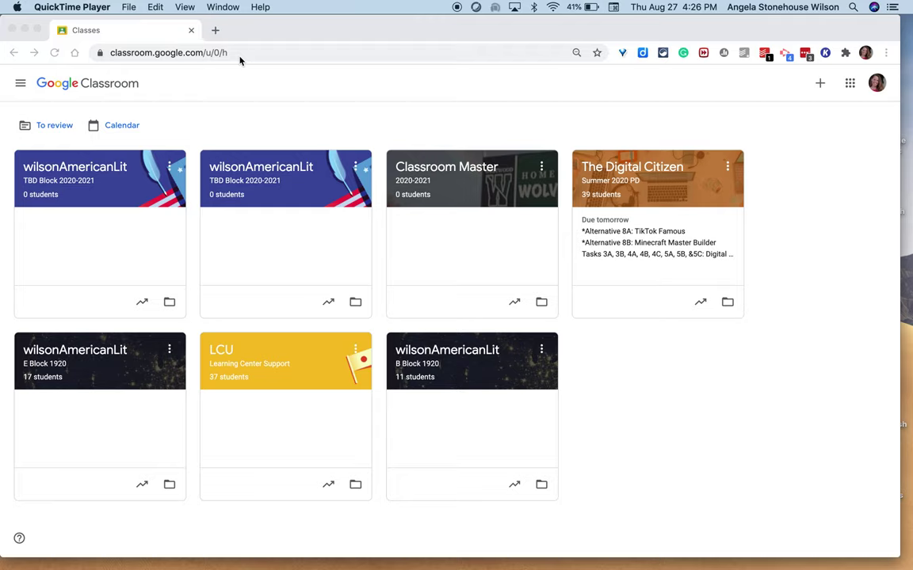
Open the To review page and look through the turned-in, assigned and graded work in progress for all classes.
left_click(52, 133)
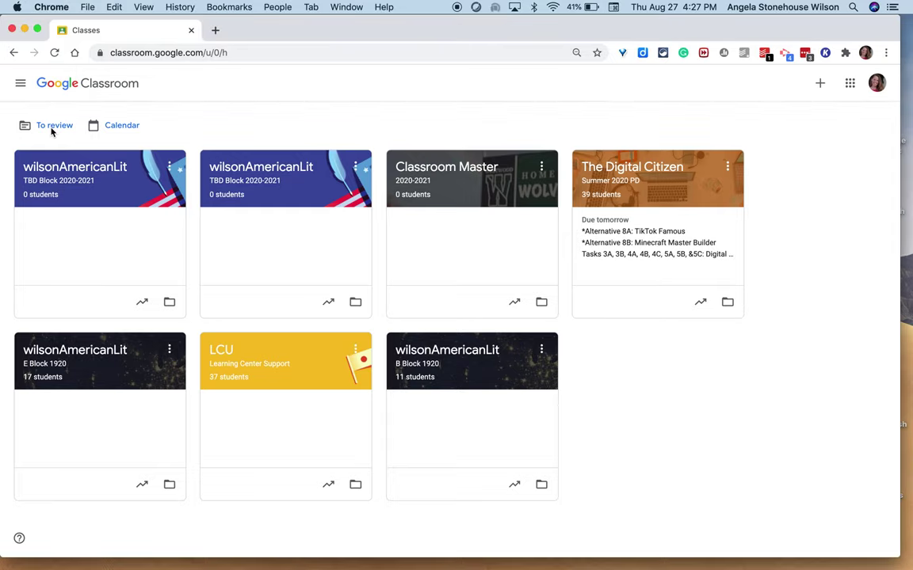
left_click(52, 126)
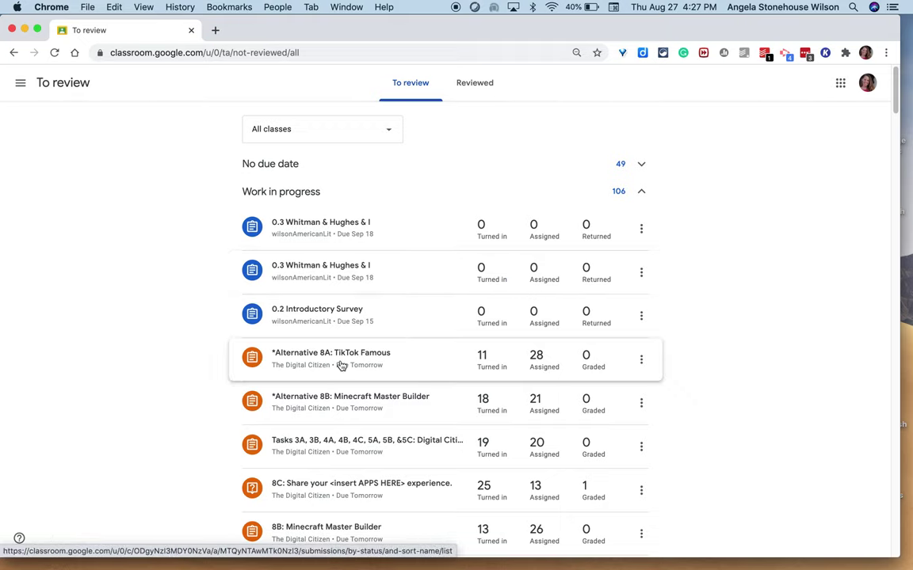
scroll(341, 366, "down", 3)
scroll(341, 366, "down", 8)
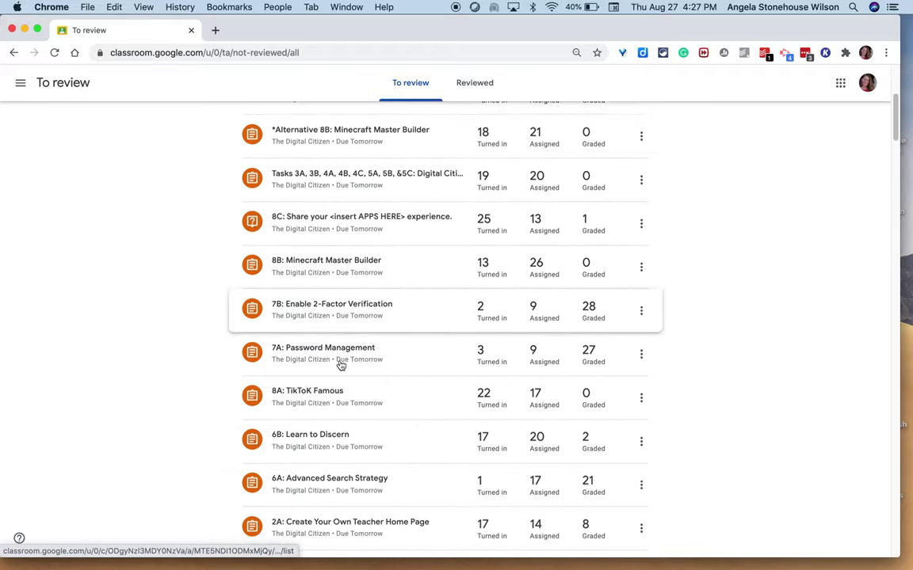
scroll(340, 364, "up", 9)
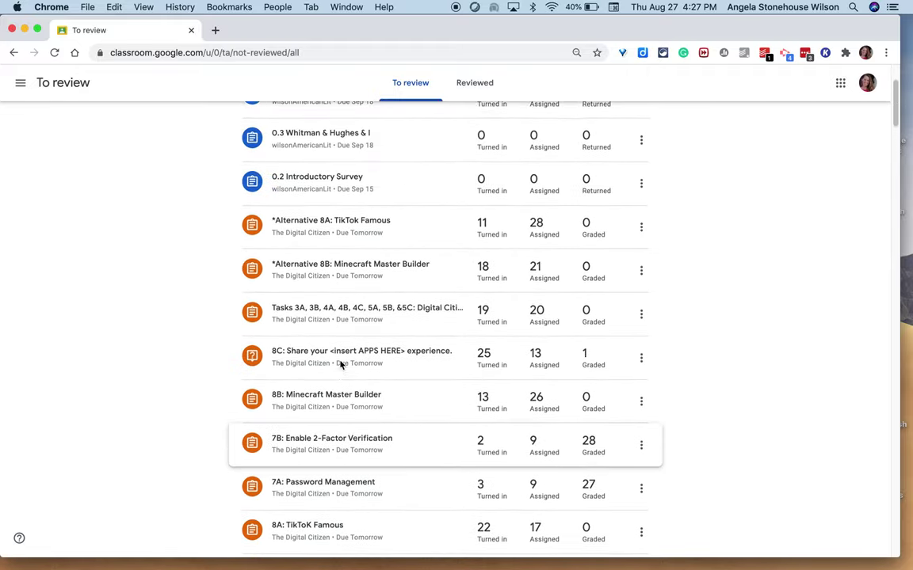
scroll(340, 364, "up", 3)
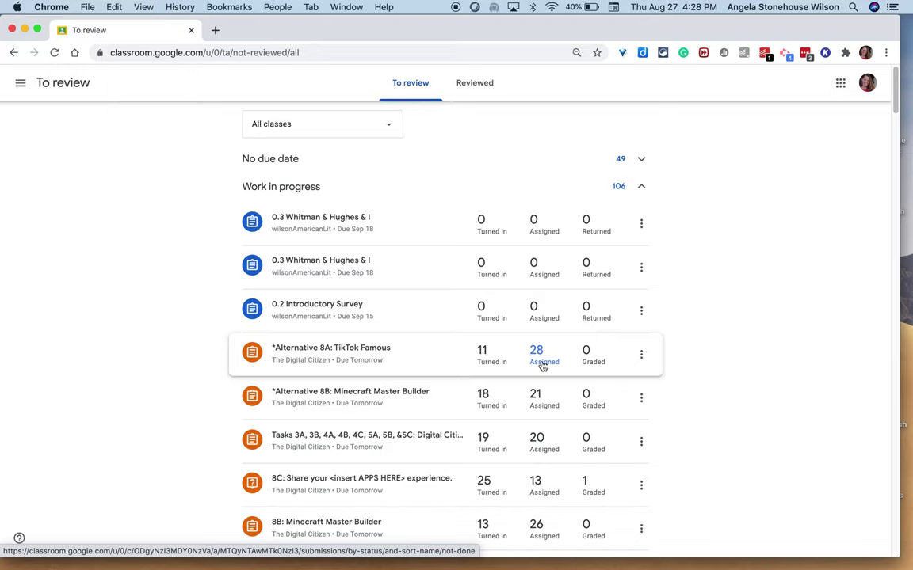
scroll(543, 366, "down", 7)
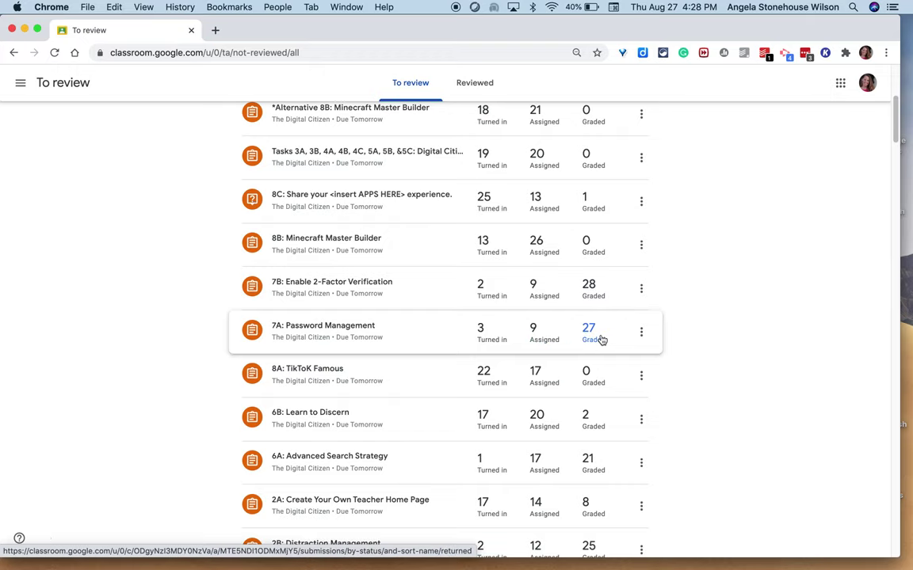
scroll(603, 340, "up", 5)
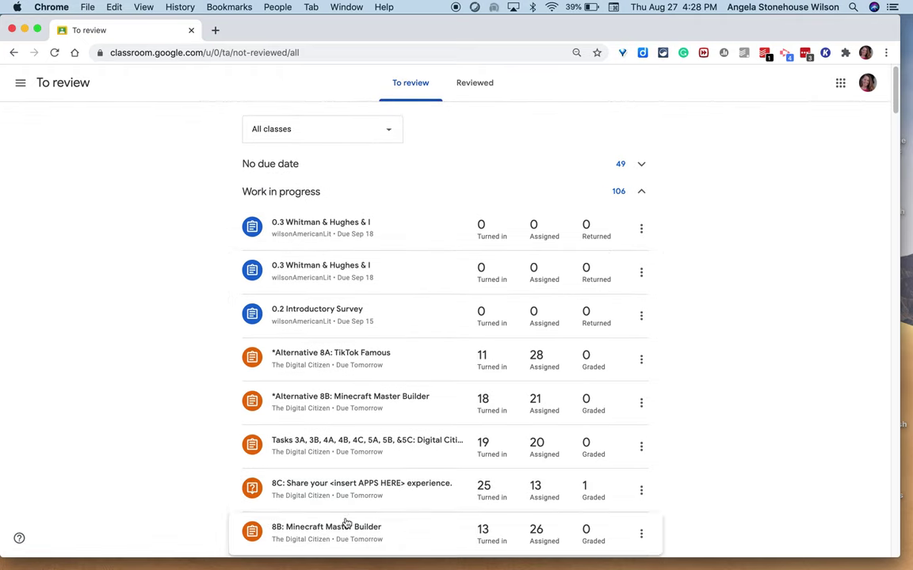
Filter the To review list to The Digital Citizen class and look through its work in progress.
left_click(358, 130)
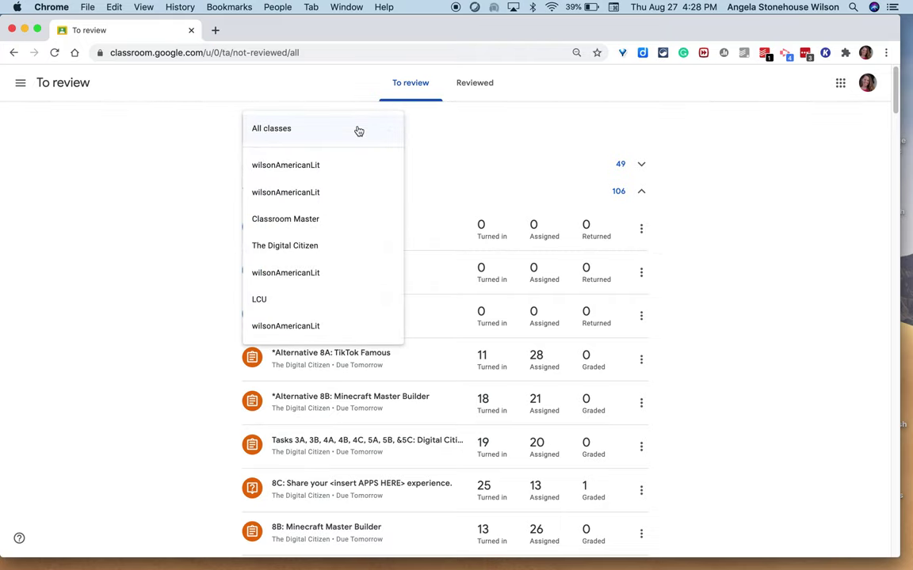
left_click(312, 246)
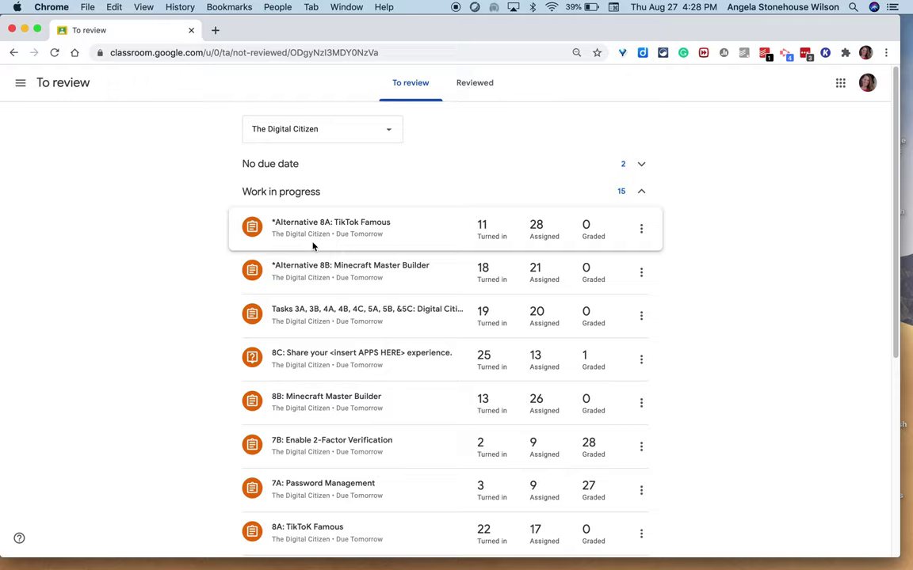
scroll(313, 249, "down", 10)
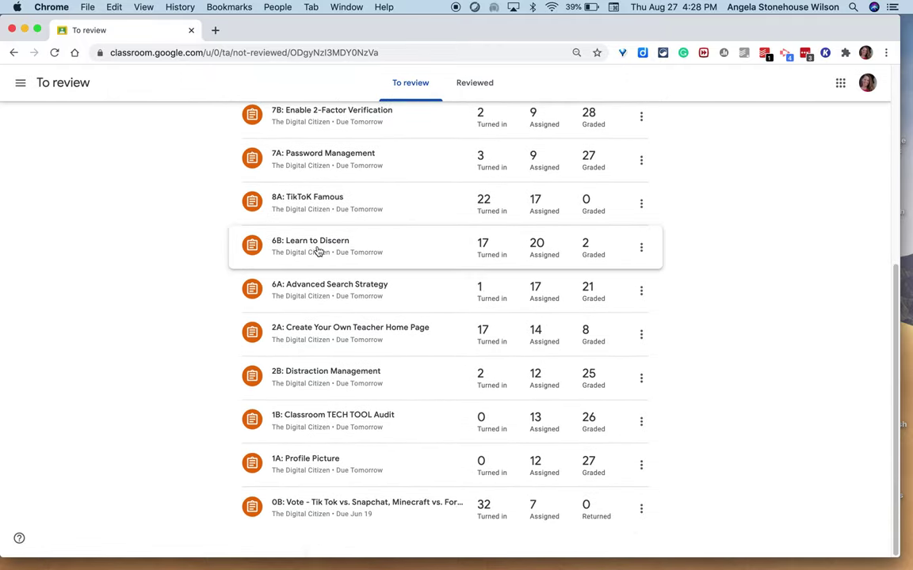
scroll(317, 251, "up", 10)
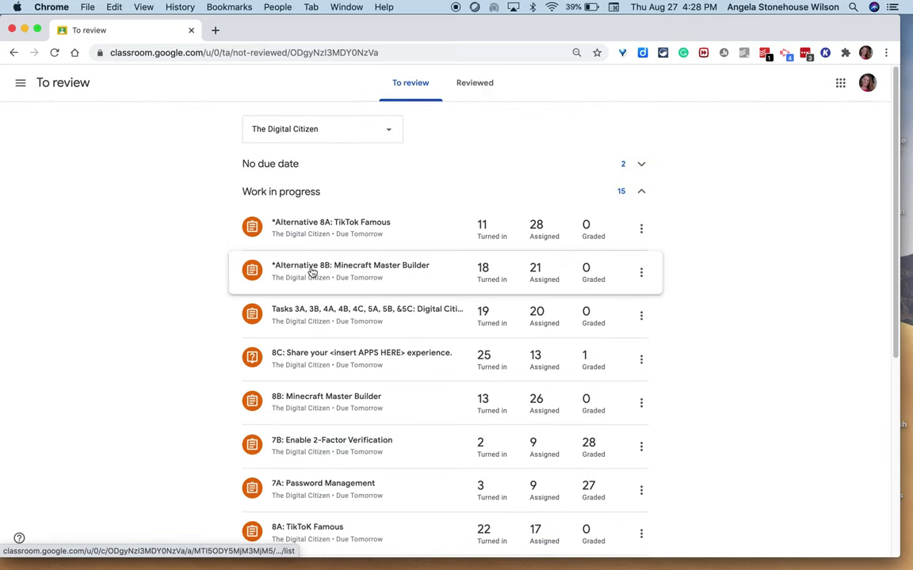
View the student work and instructions of the *Alternative 8A: TikTok Famous assignment, and return to the To review page.
left_click(310, 228)
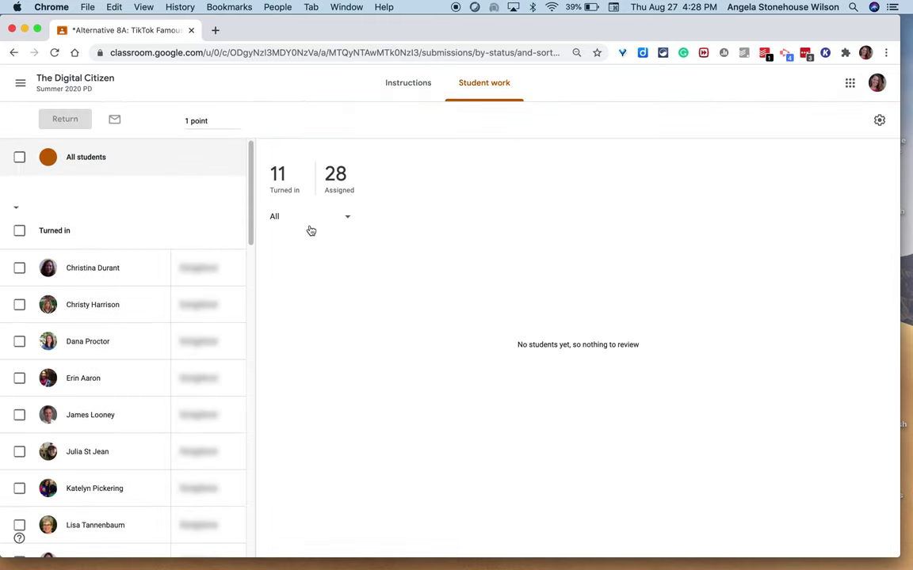
left_click(402, 90)
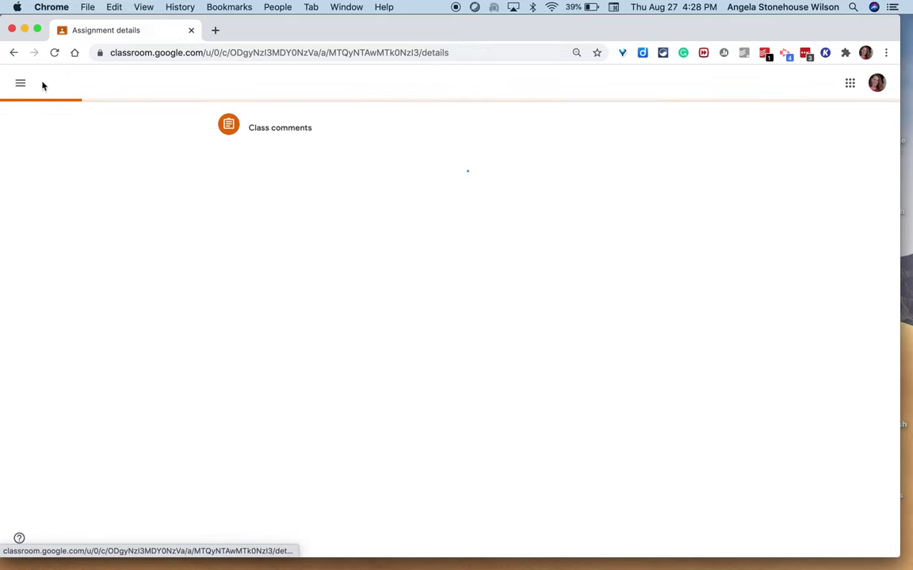
left_click(21, 85)
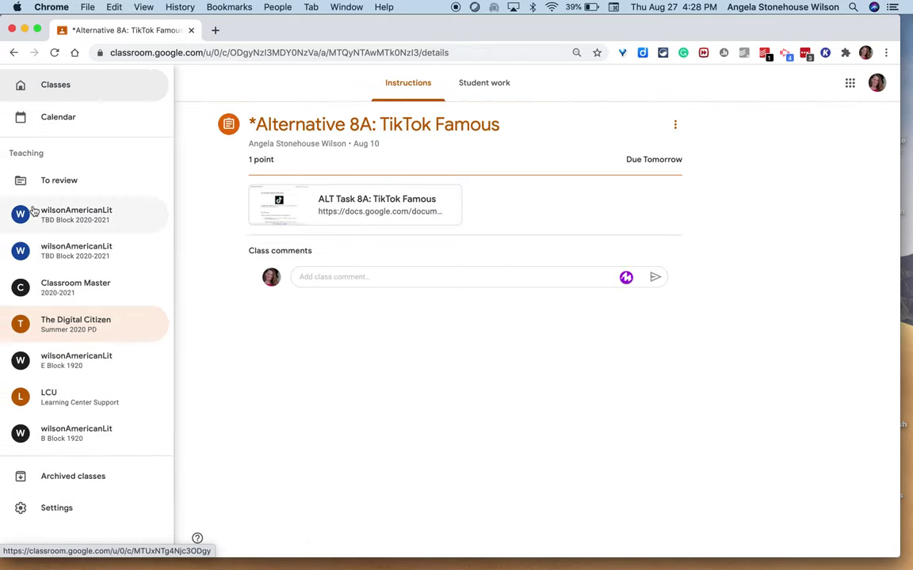
left_click(52, 183)
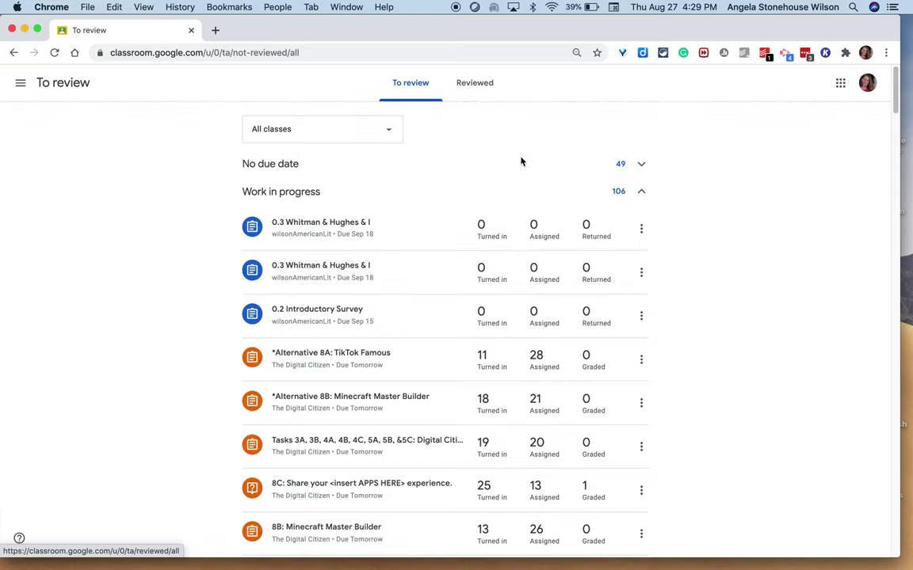
Expand the No due date section to view its assignments, collapse it, and toggle the Work in progress section closed and open.
left_click(644, 163)
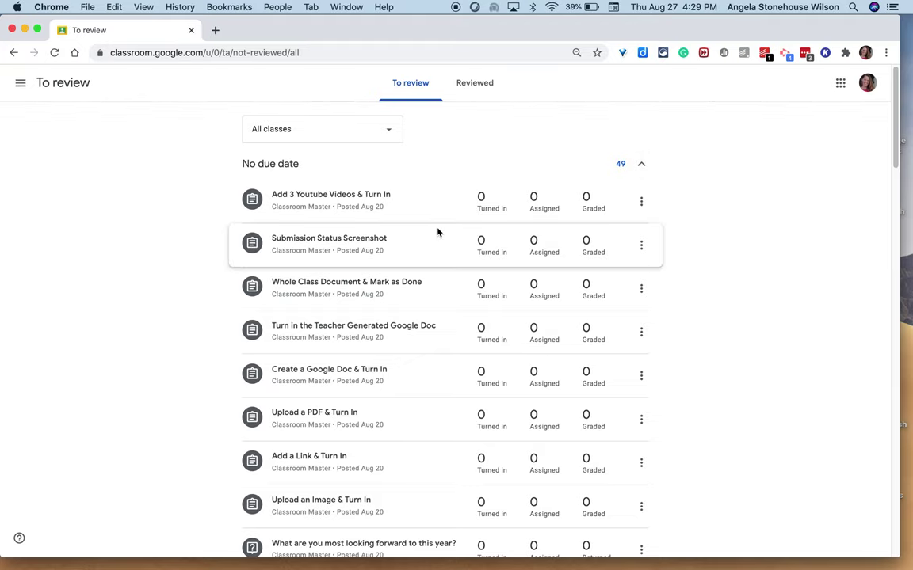
scroll(436, 235, "down", 3)
scroll(435, 235, "up", 3)
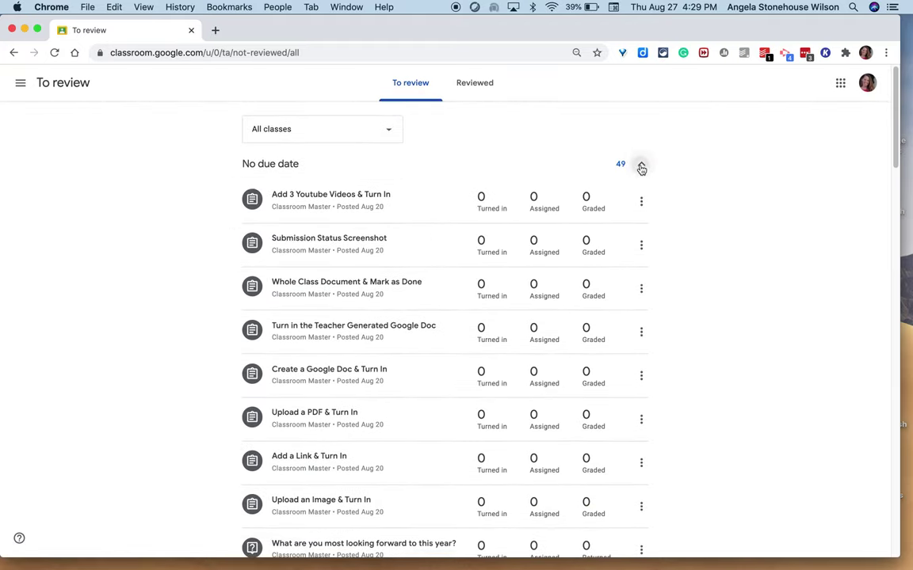
left_click(642, 167)
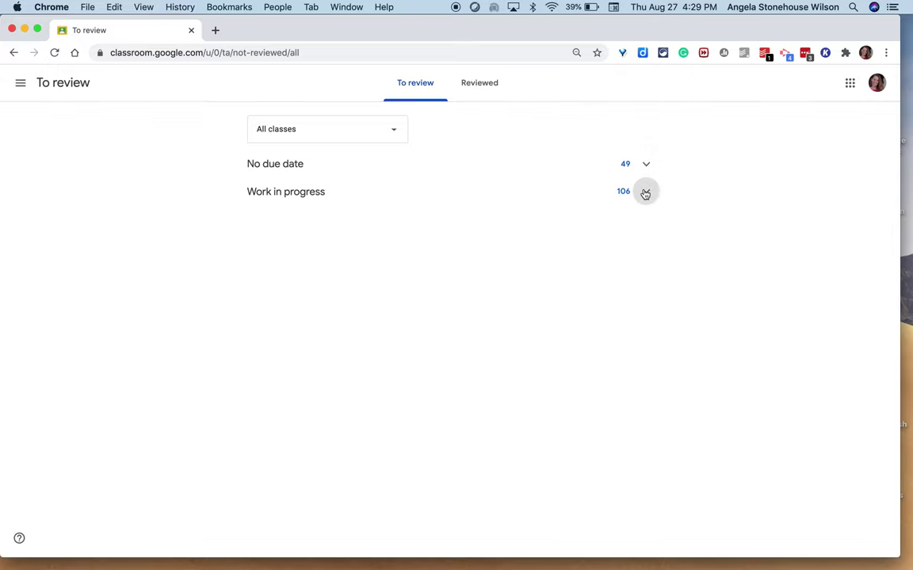
left_click(646, 192)
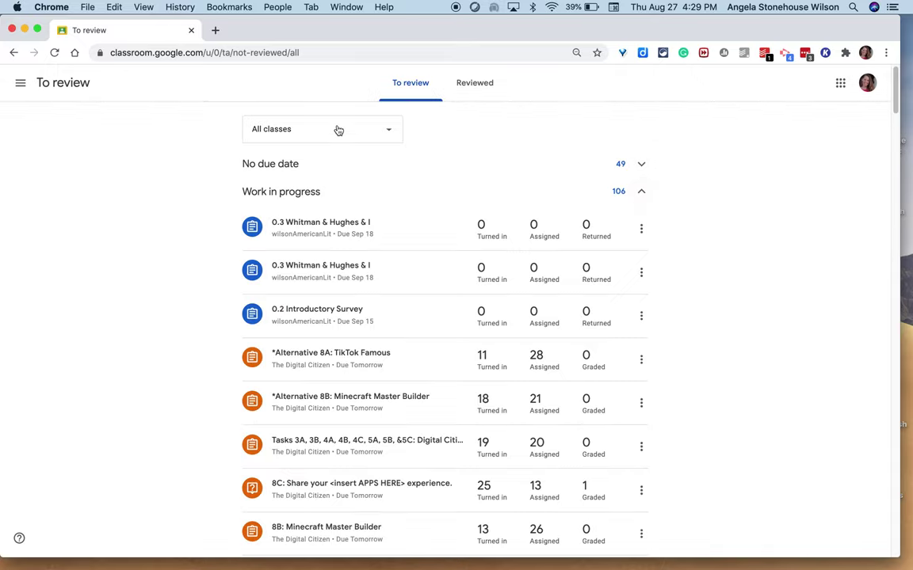
Check the Reviewed work, and return to the To review list to view its class filter choices.
left_click(474, 92)
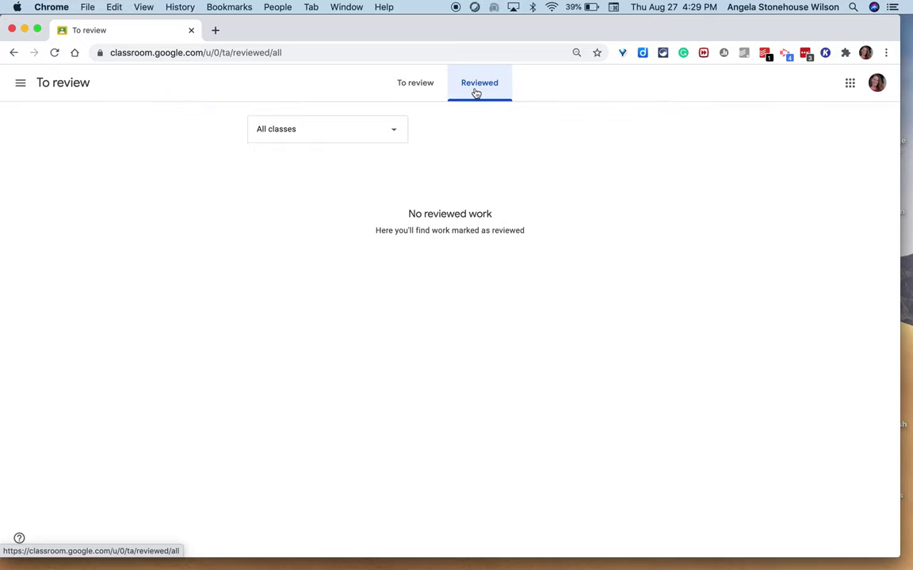
left_click(413, 90)
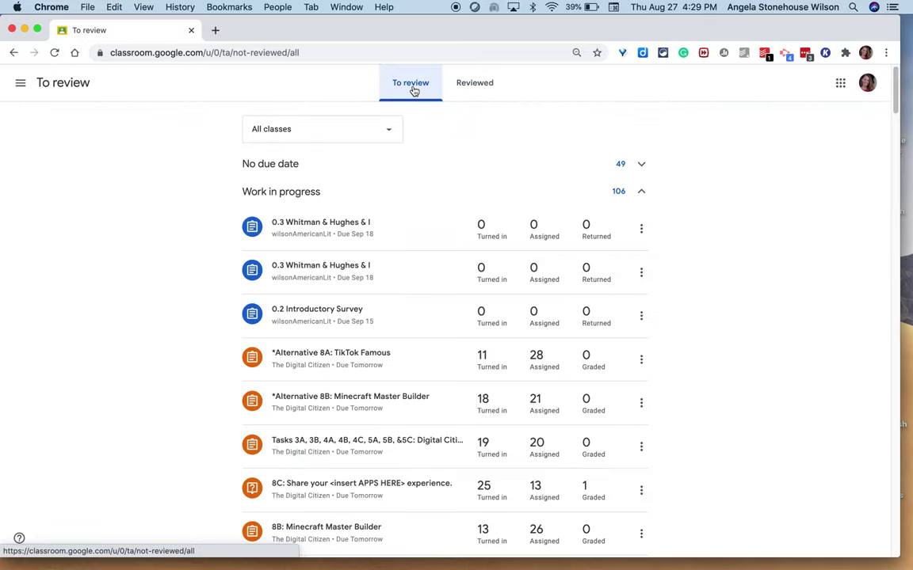
left_click(321, 133)
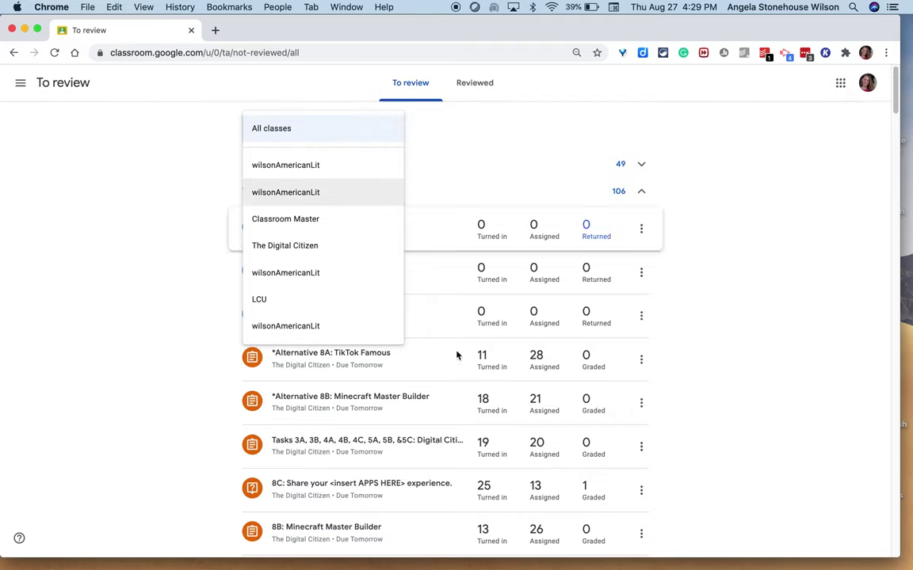
left_click(120, 366)
Open The Digital Citizen class and view all its upcoming work from the class stream.
left_click(21, 83)
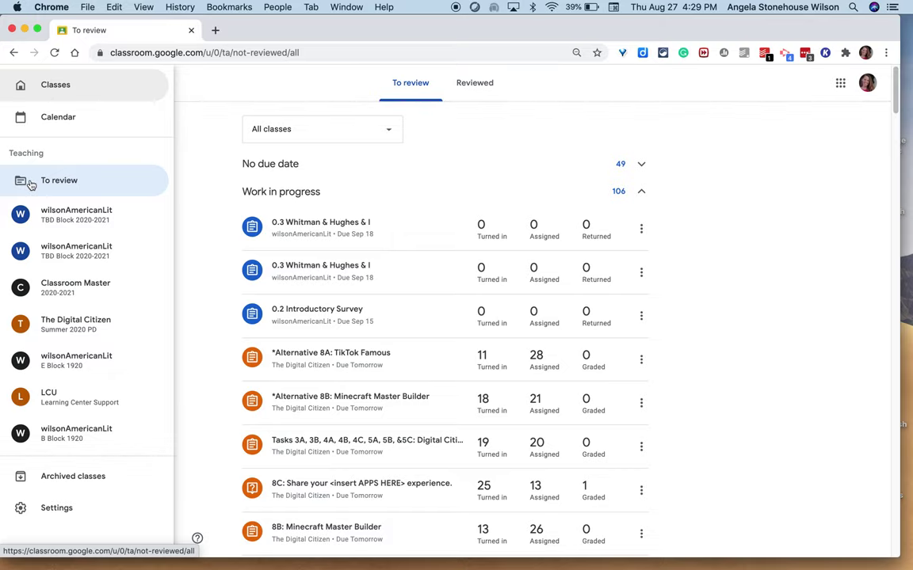
left_click(34, 324)
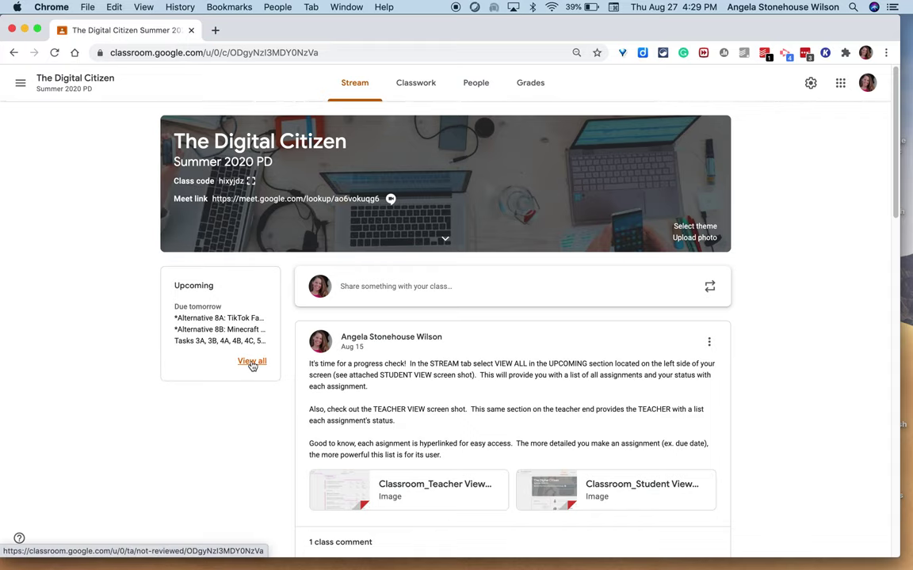
left_click(252, 362)
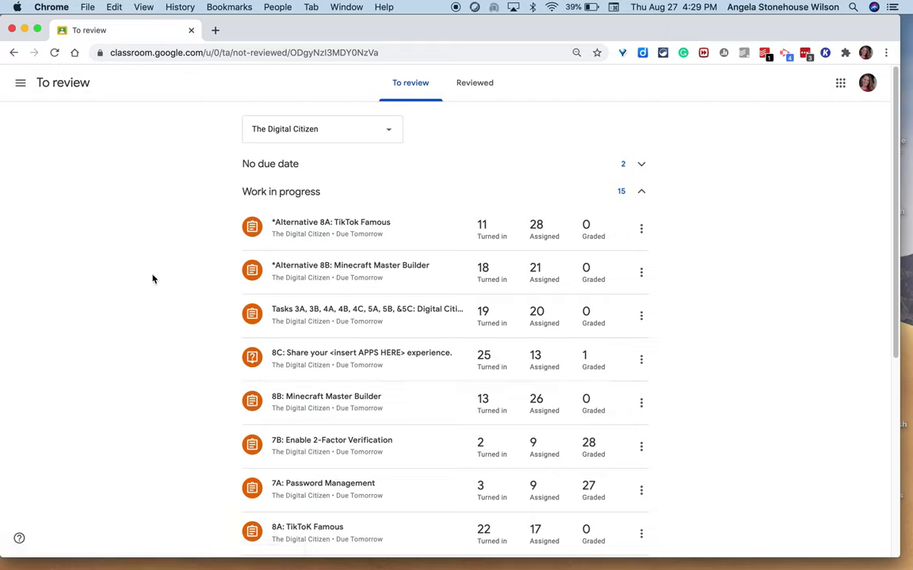
View the class filter choices without changing the class, and look through The Digital Citizen's full assignment list.
left_click(279, 130)
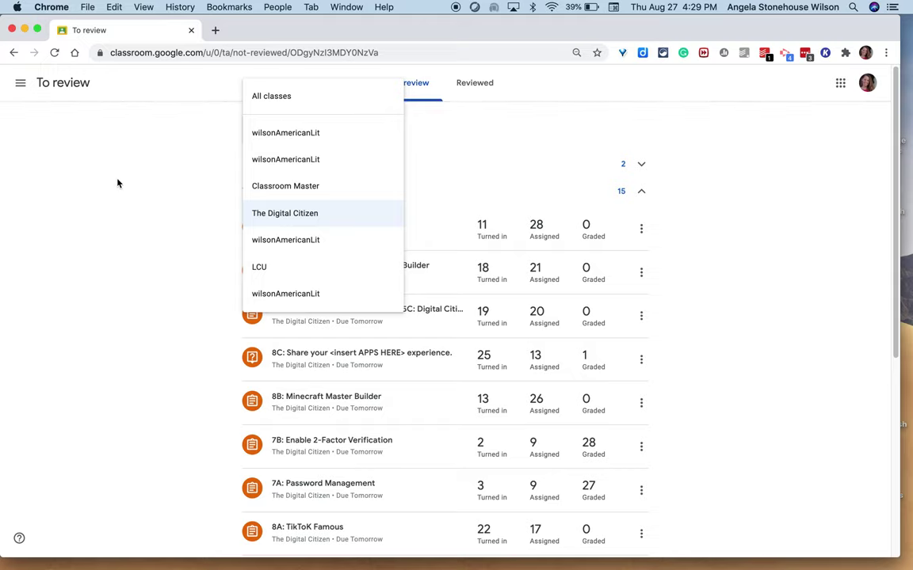
left_click(105, 160)
scroll(230, 396, "down", 5)
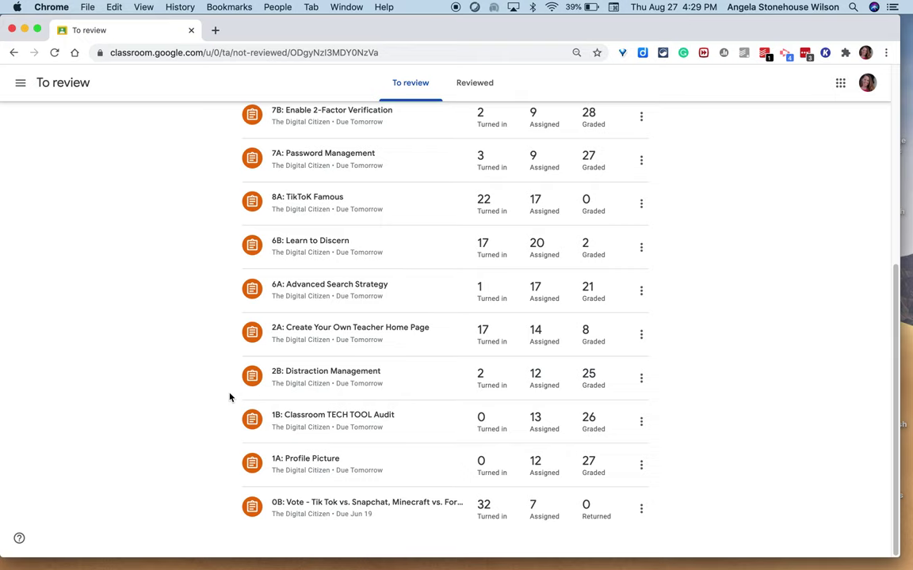
scroll(229, 397, "up", 5)
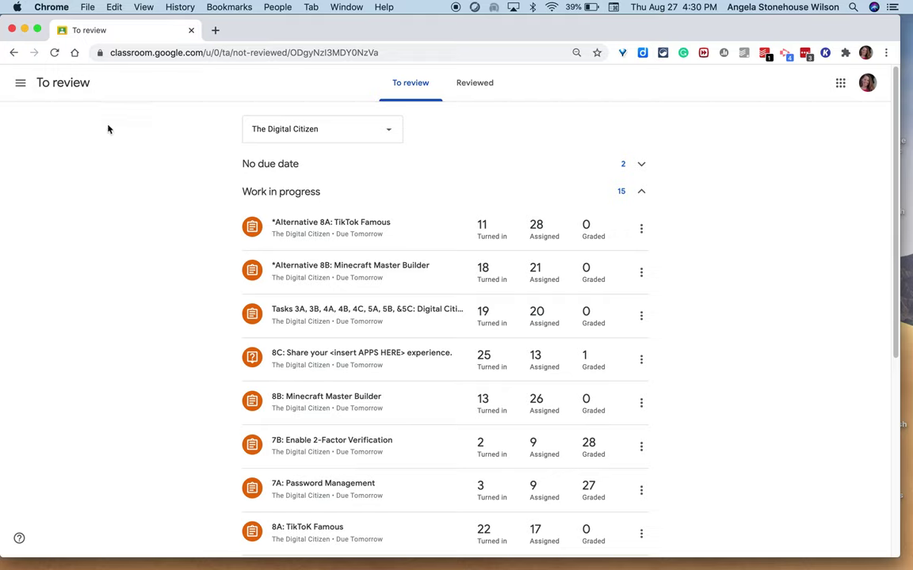
Return to the Classes home page and switch to the browser window with the student's Google Classroom account.
left_click(21, 82)
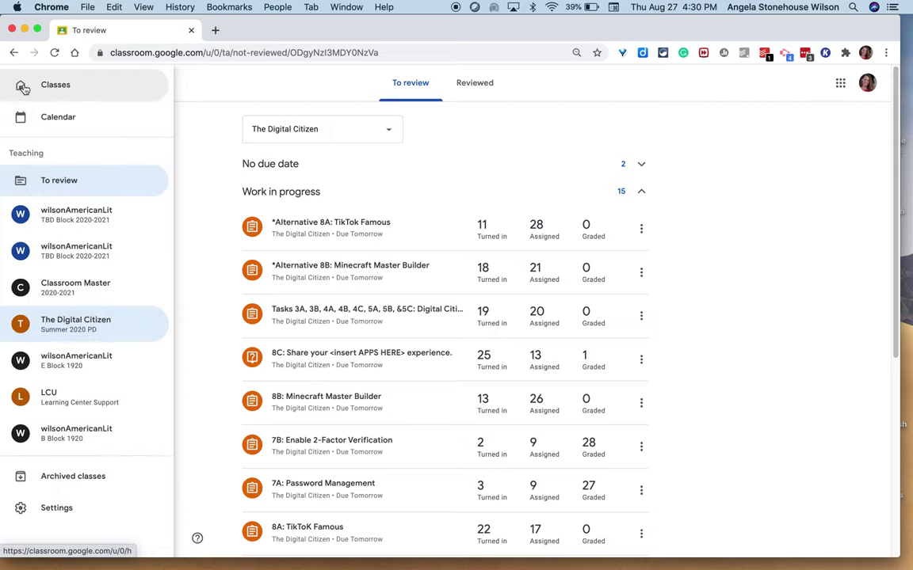
left_click(22, 87)
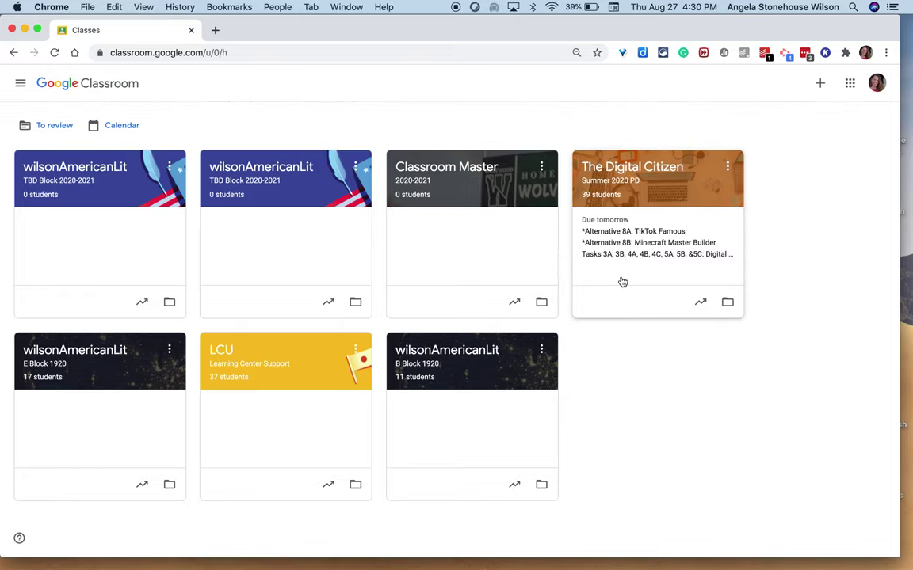
key("ctrl+Up")
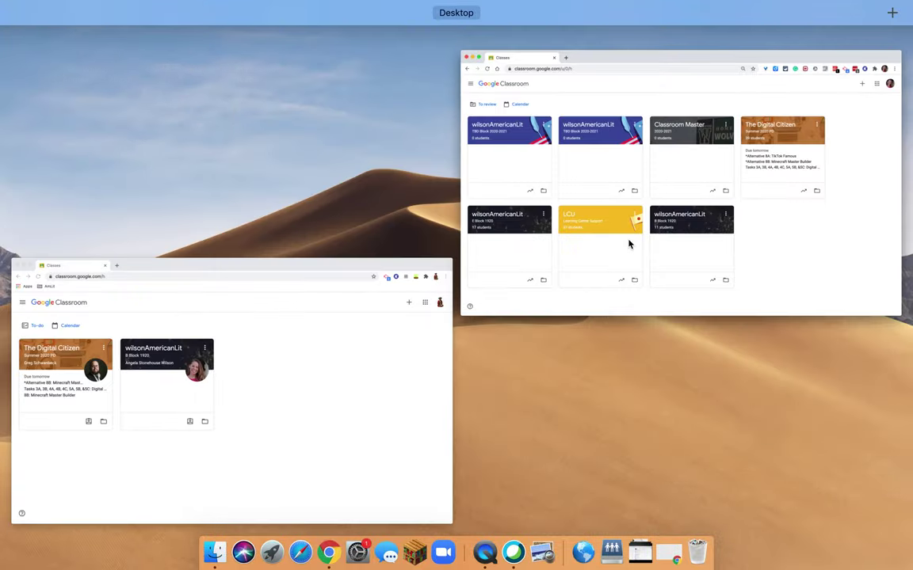
left_click(340, 414)
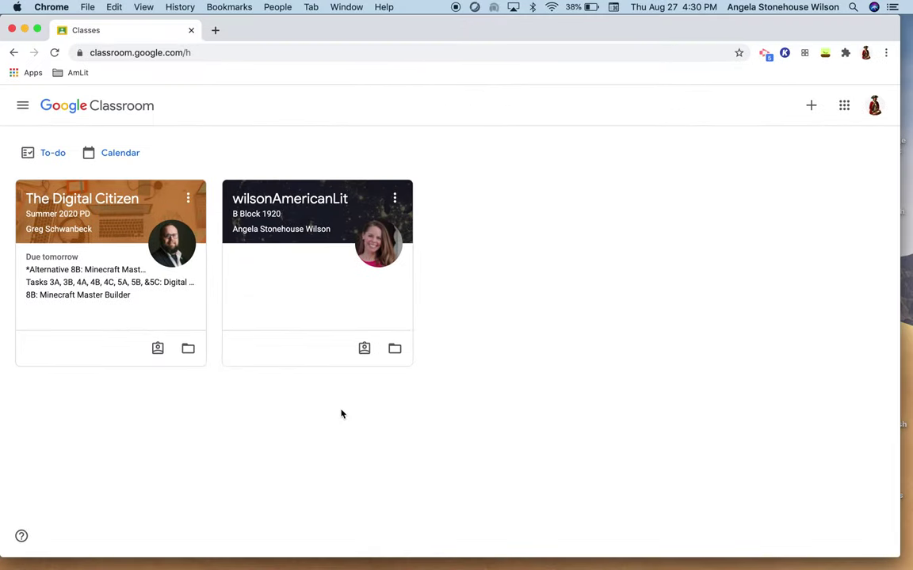
Open the student's To-do page and view all assigned work due this week.
left_click(22, 105)
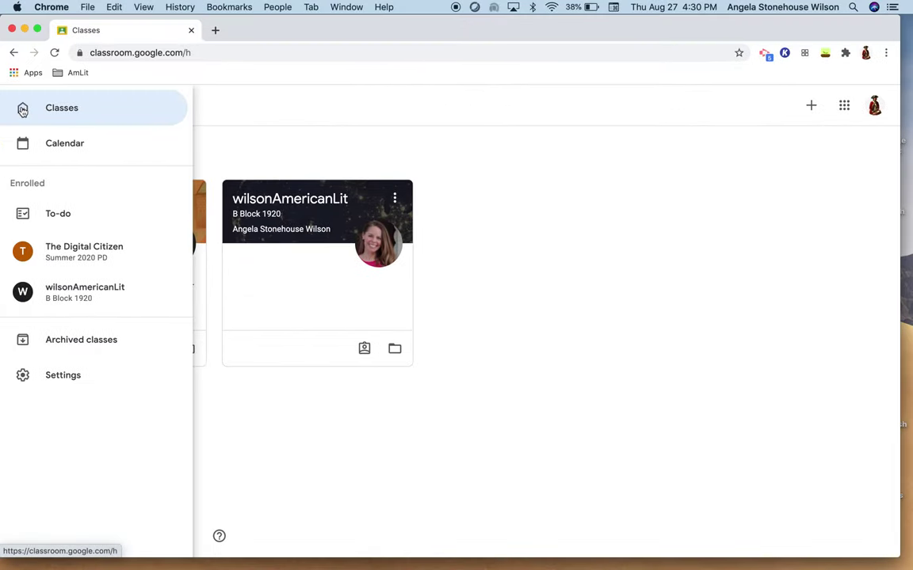
left_click(57, 212)
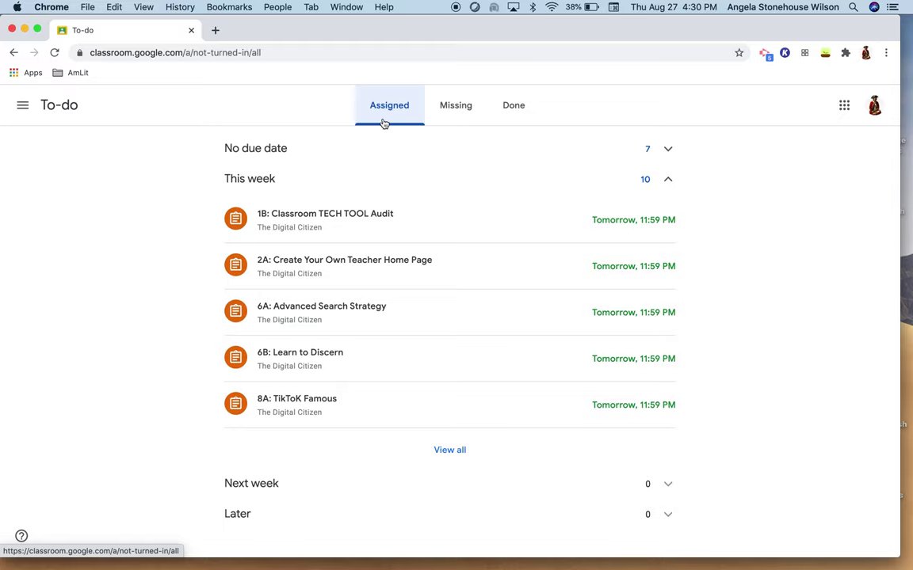
left_click(449, 451)
scroll(459, 456, "down", 5)
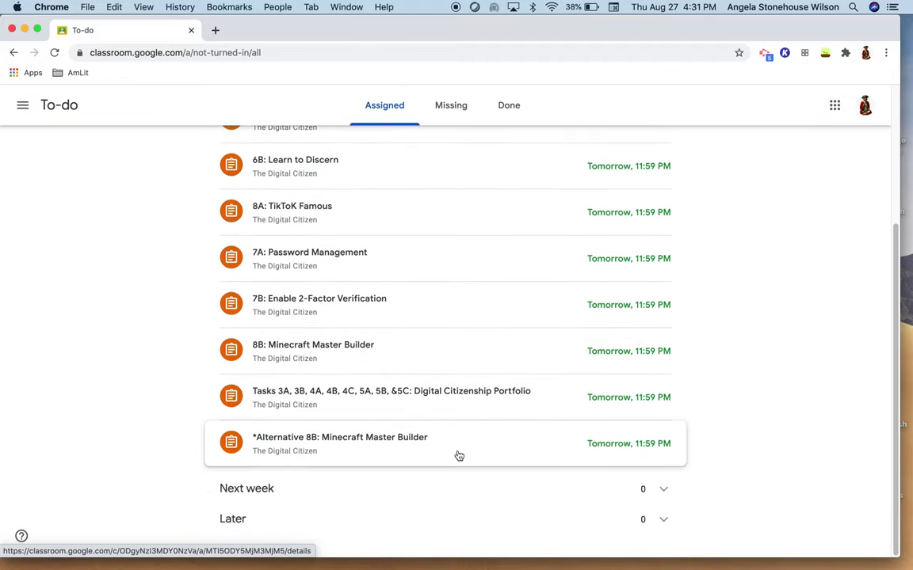
Review the student's assigned work due this week, check the missing work, and return to the assigned list.
scroll(459, 456, "up", 5)
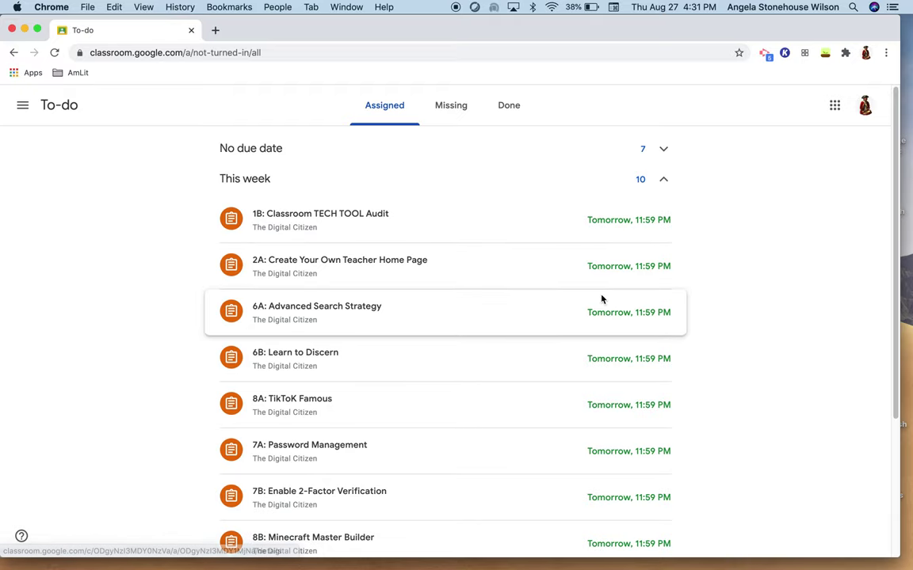
scroll(602, 299, "down", 5)
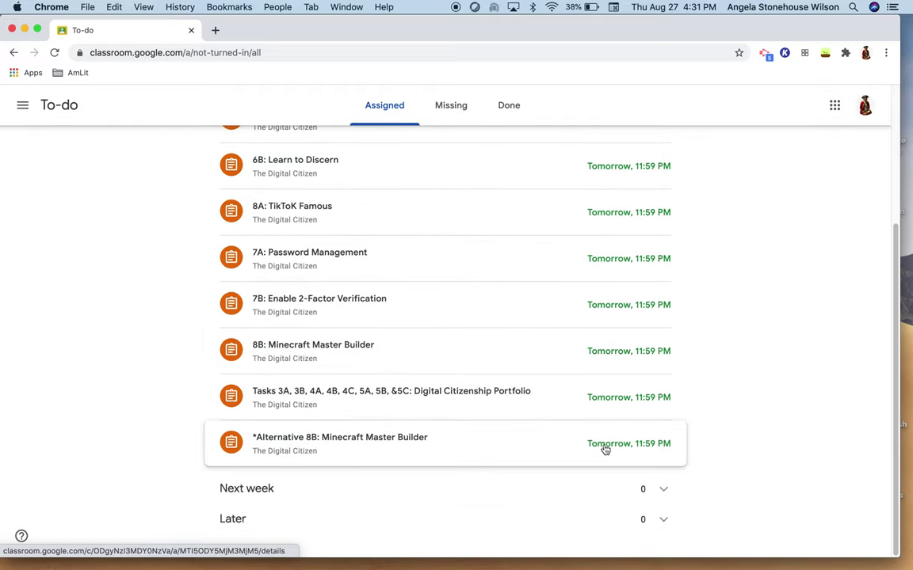
scroll(603, 451, "up", 5)
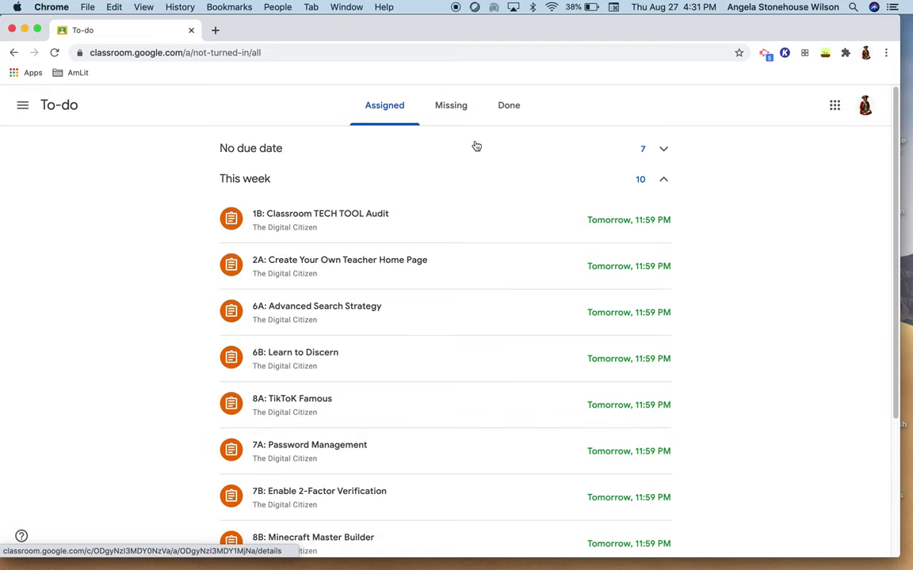
left_click(455, 112)
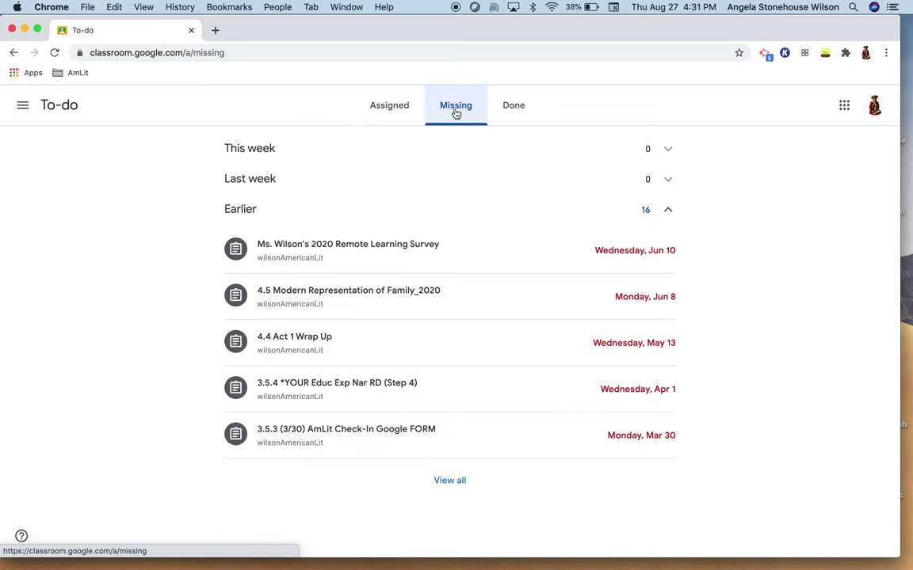
left_click(401, 114)
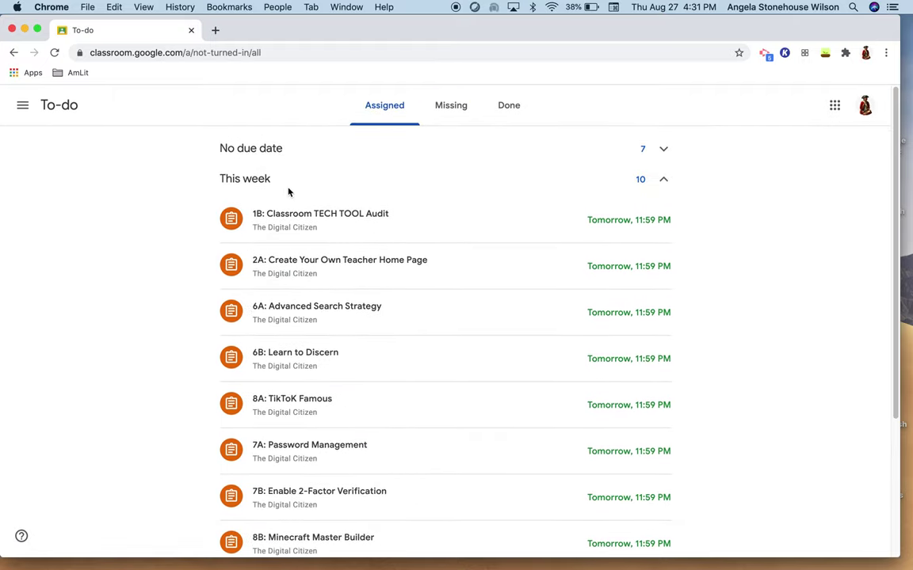
scroll(358, 261, "down", 5)
scroll(360, 261, "up", 3)
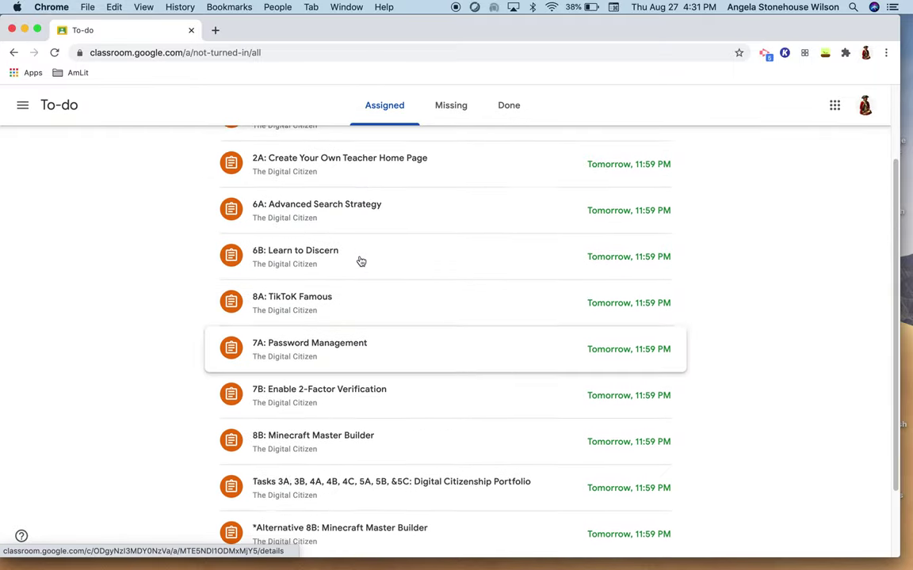
scroll(360, 261, "up", 2)
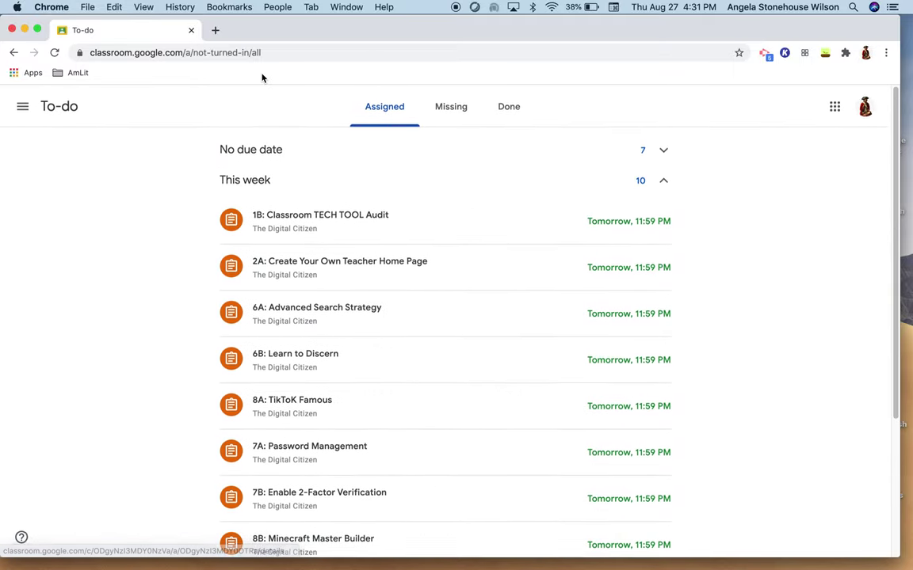
Open The Digital Citizen class, view all the student's work from its upcoming section, and examine each assignment's due date and status.
left_click(24, 108)
left_click(43, 266)
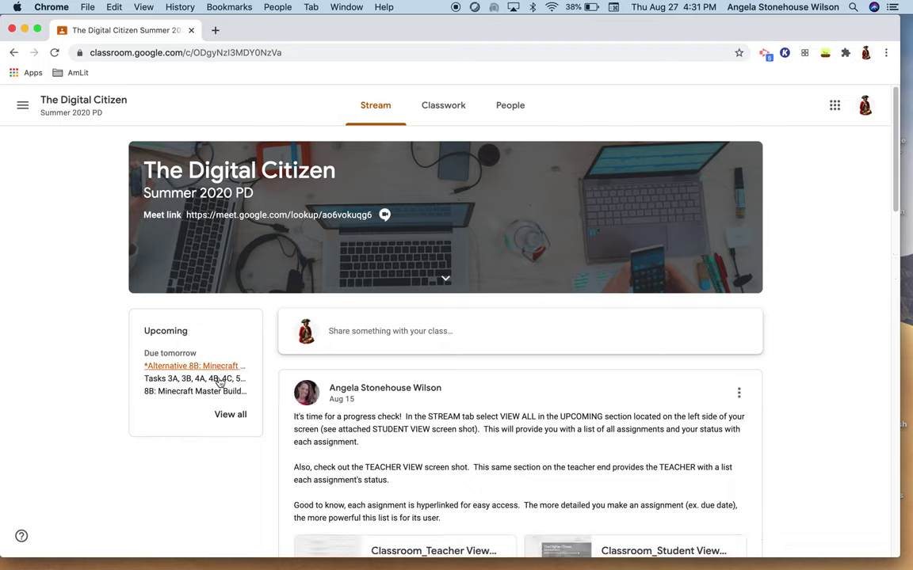
left_click(231, 415)
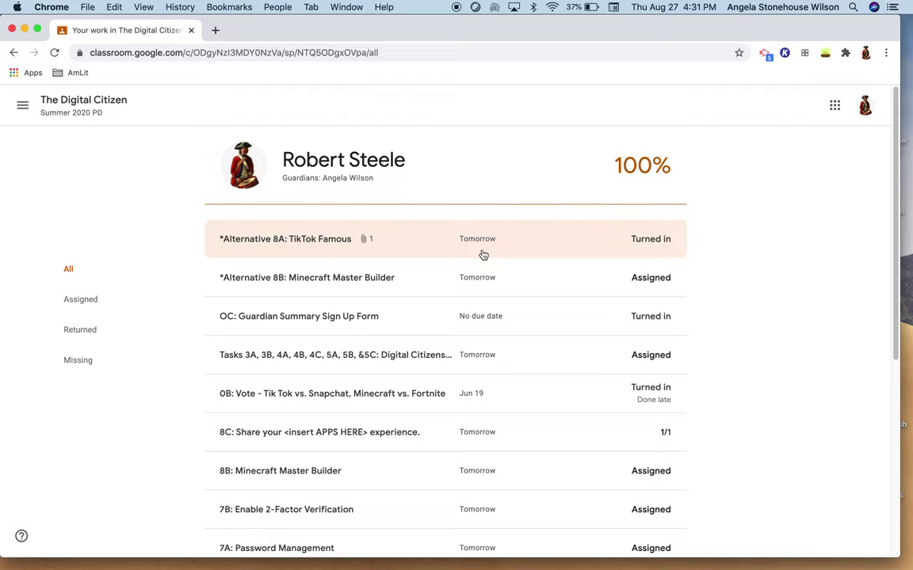
scroll(483, 255, "down", 6)
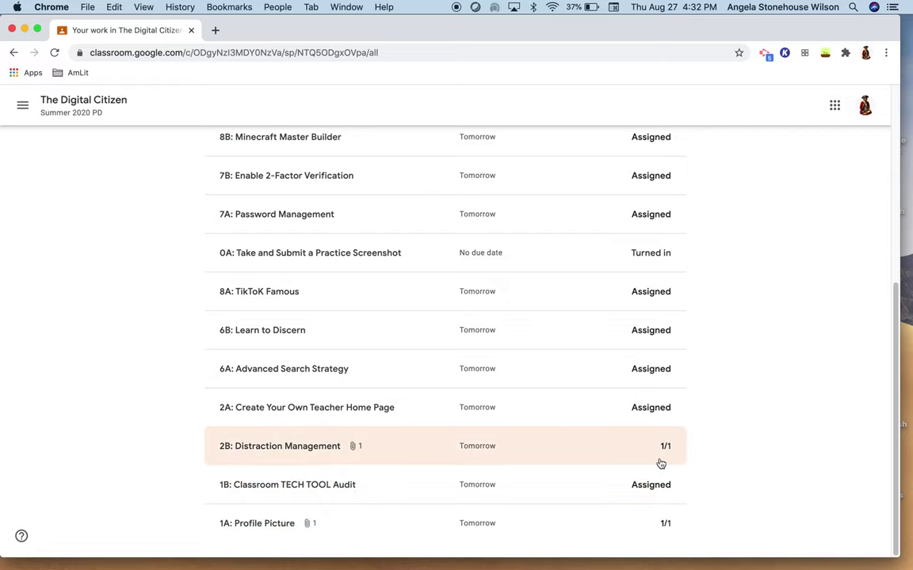
scroll(661, 463, "up", 3)
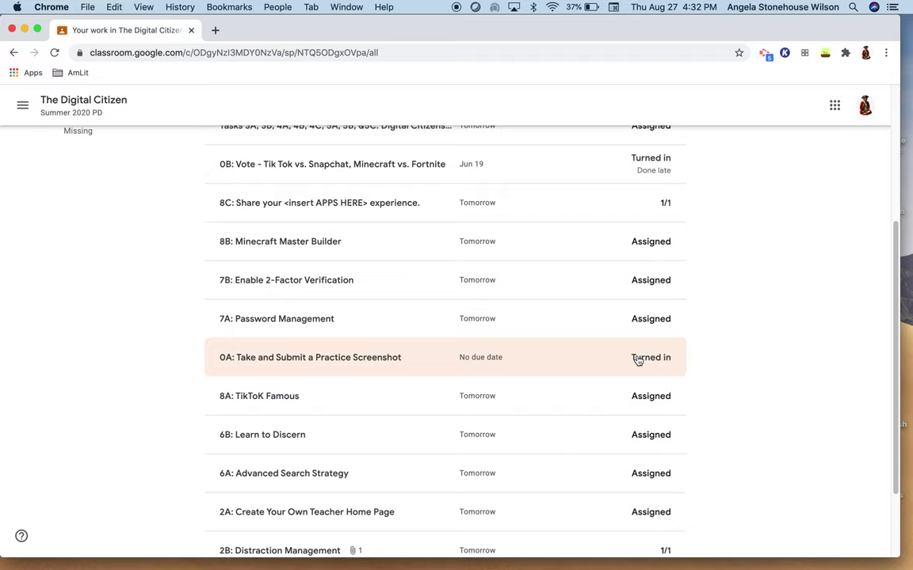
scroll(638, 361, "up", 4)
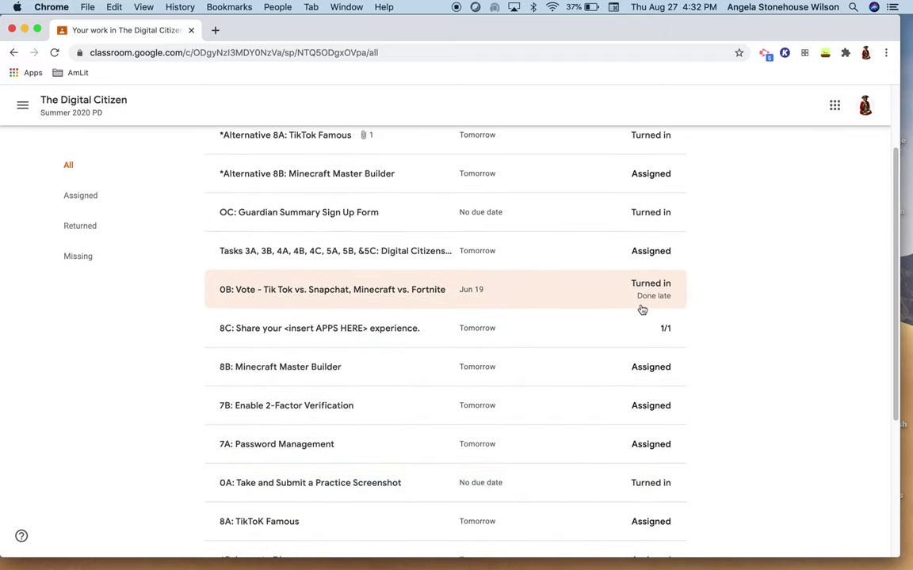
scroll(642, 309, "up", 3)
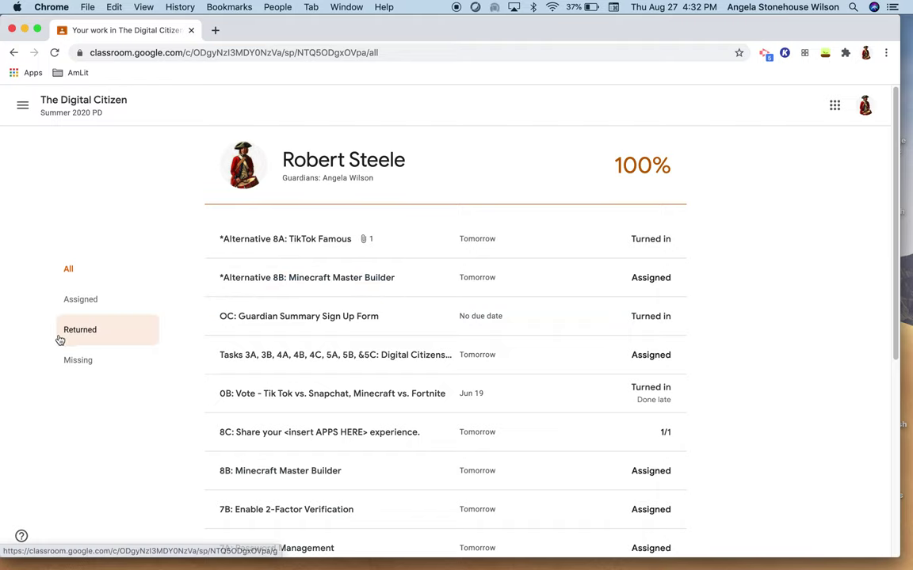
Filter the student's class work by Missing, by Returned, and by Assigned.
left_click(71, 362)
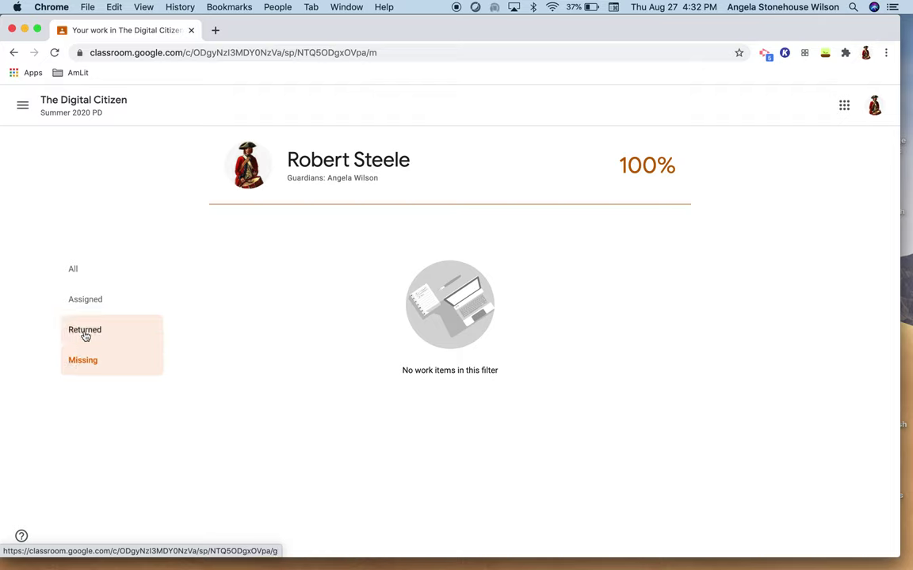
left_click(84, 334)
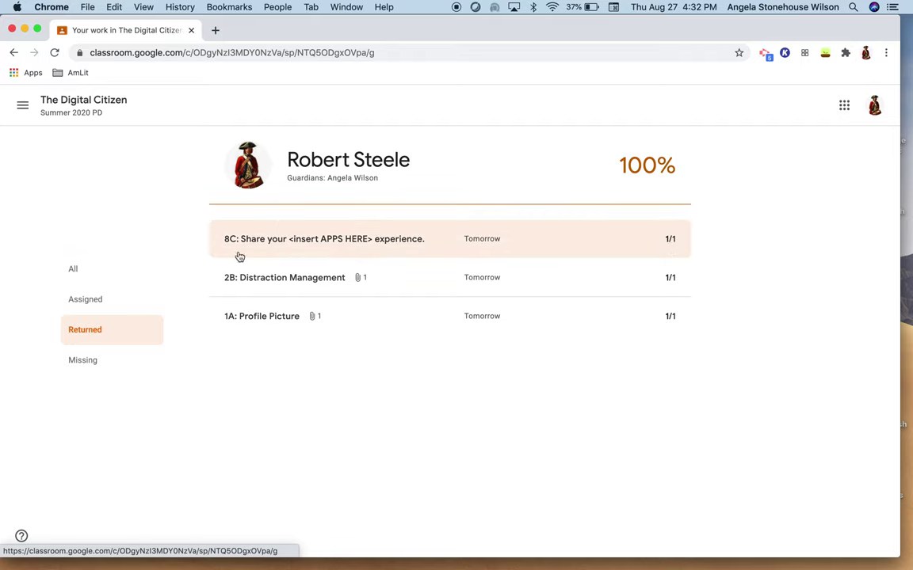
left_click(104, 301)
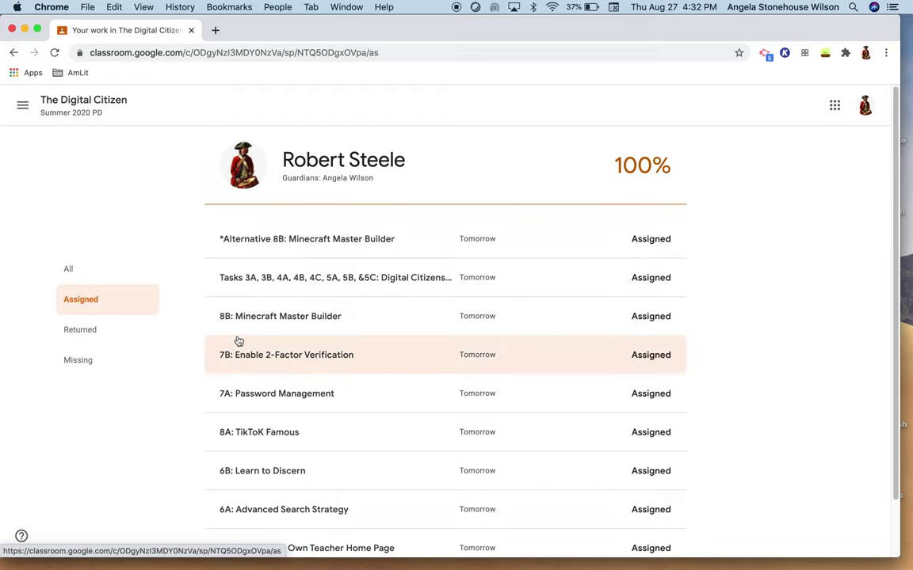
Open the full details of the assigned task 2A: Create Your Own Teacher Home Page.
scroll(239, 341, "down", 3)
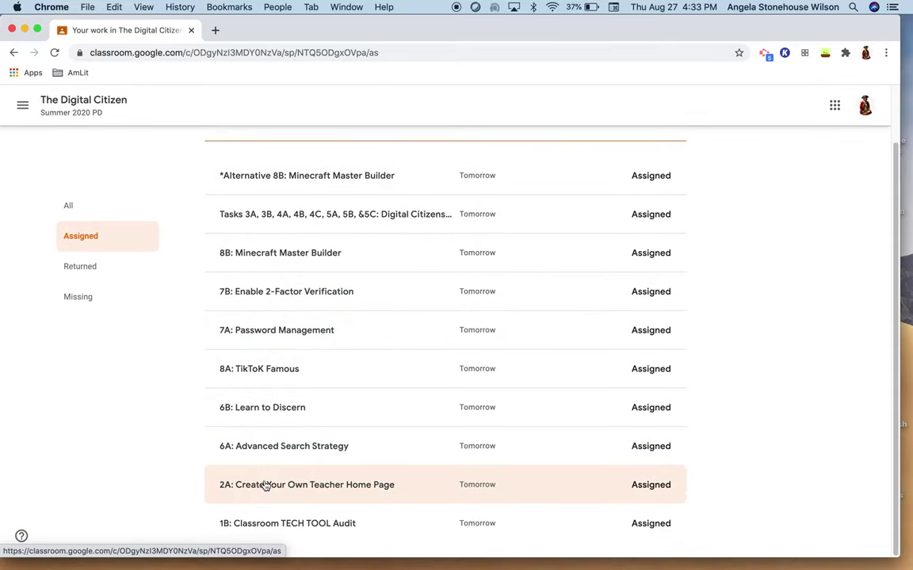
left_click(265, 486)
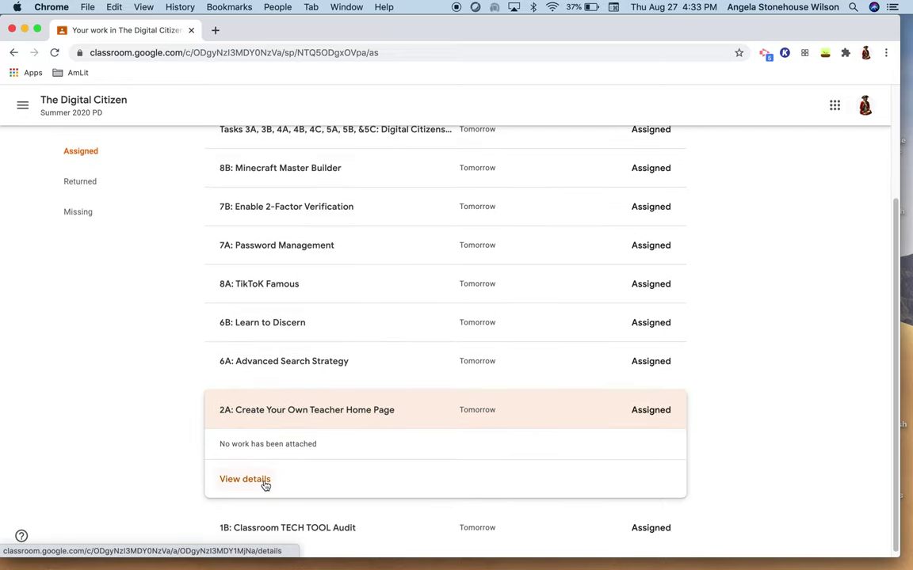
left_click(265, 486)
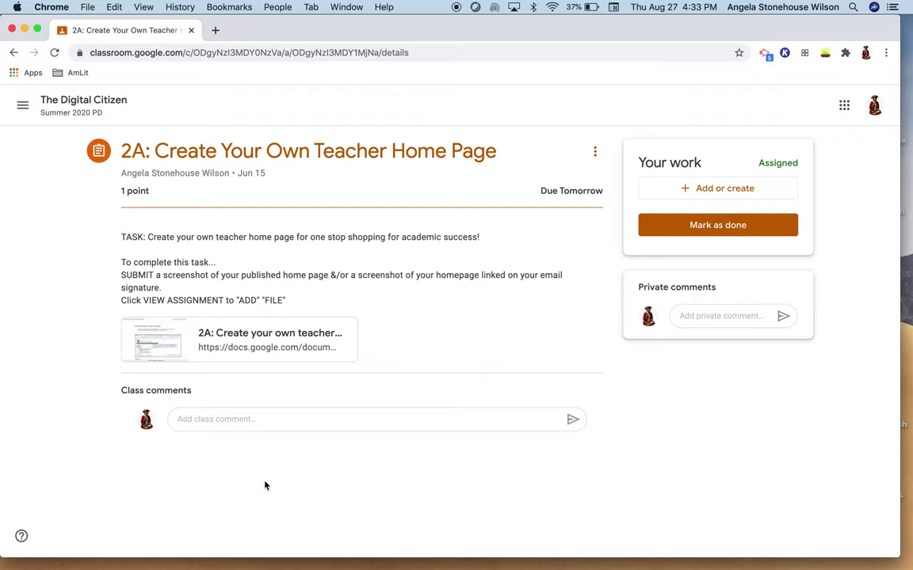
Return to The Digital Citizen class stream and view the student's full work list again.
left_click(23, 106)
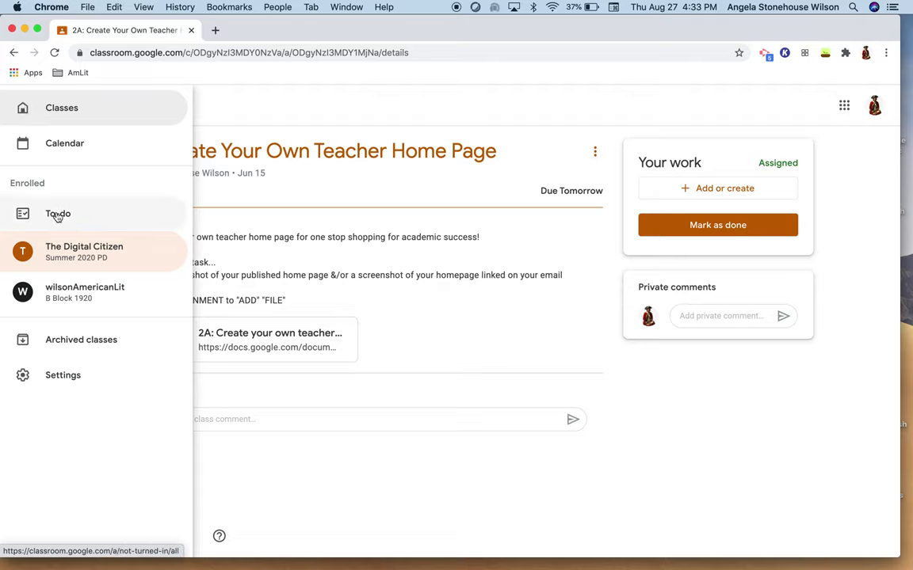
left_click(55, 248)
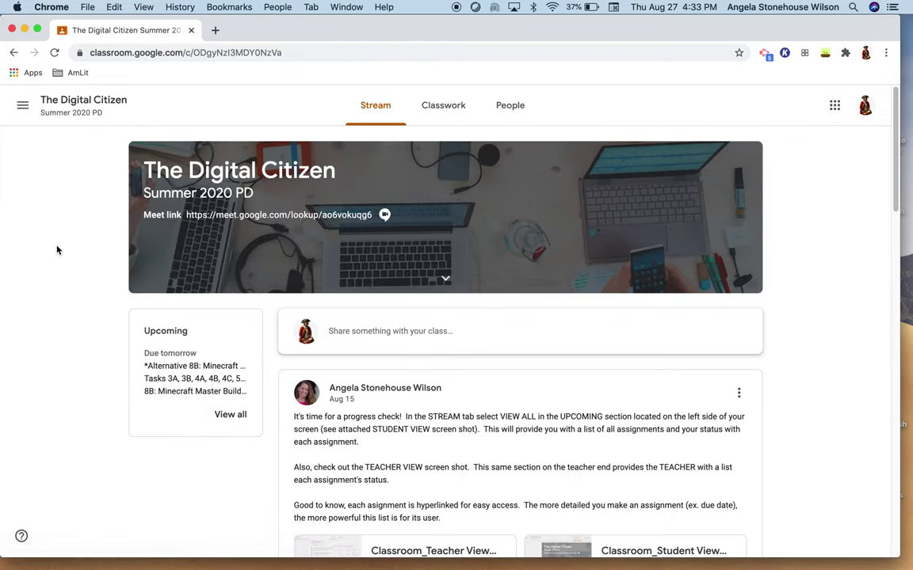
left_click(226, 415)
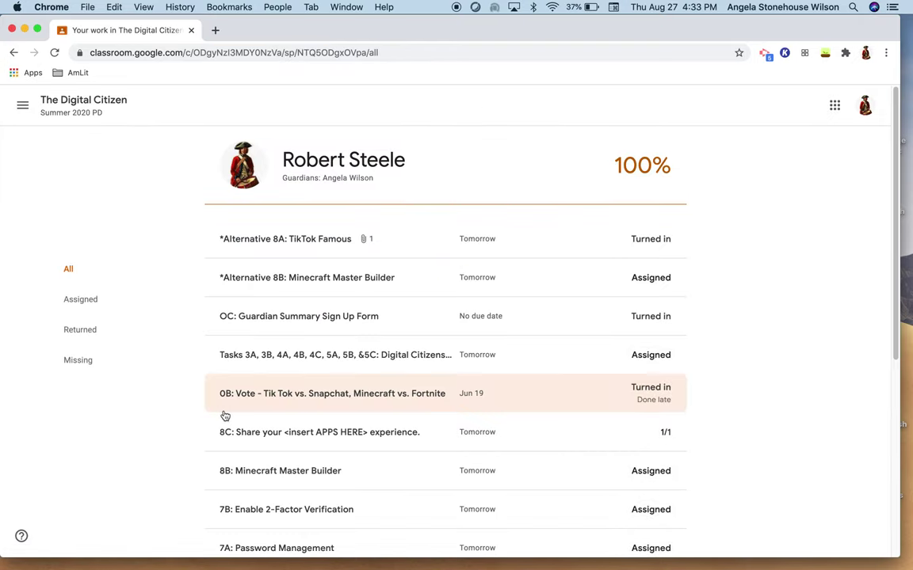
Go back to The Digital Citizen class and look through its classwork organized by module.
left_click(89, 99)
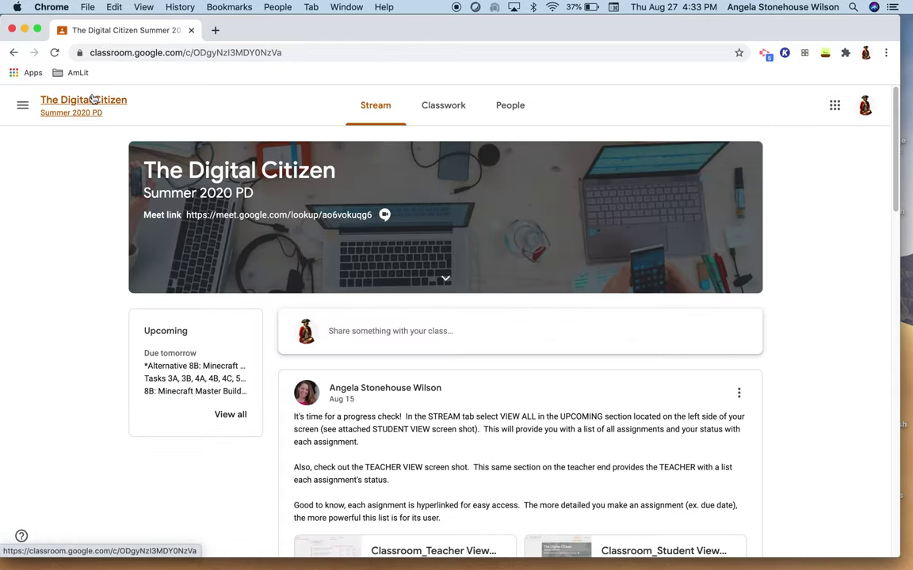
left_click(448, 110)
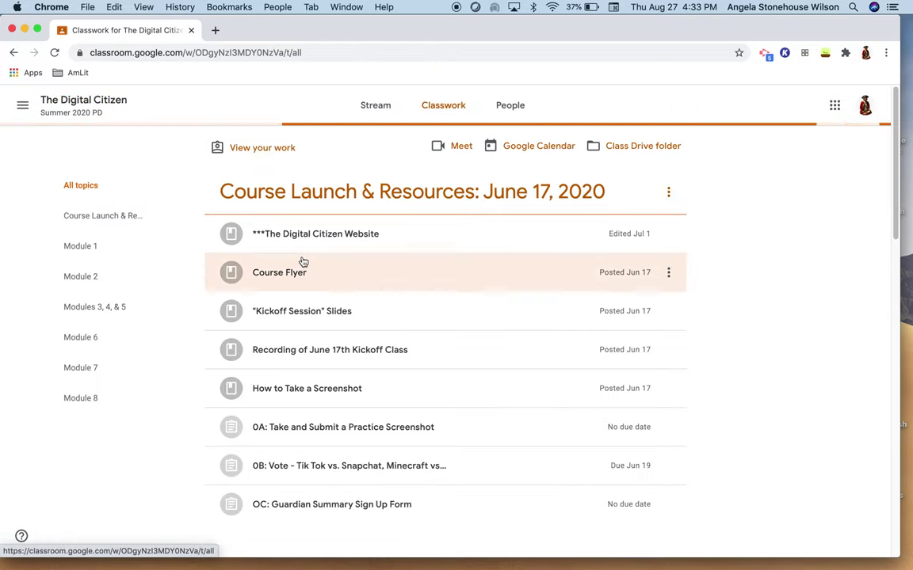
scroll(302, 261, "down", 5)
scroll(302, 262, "down", 15)
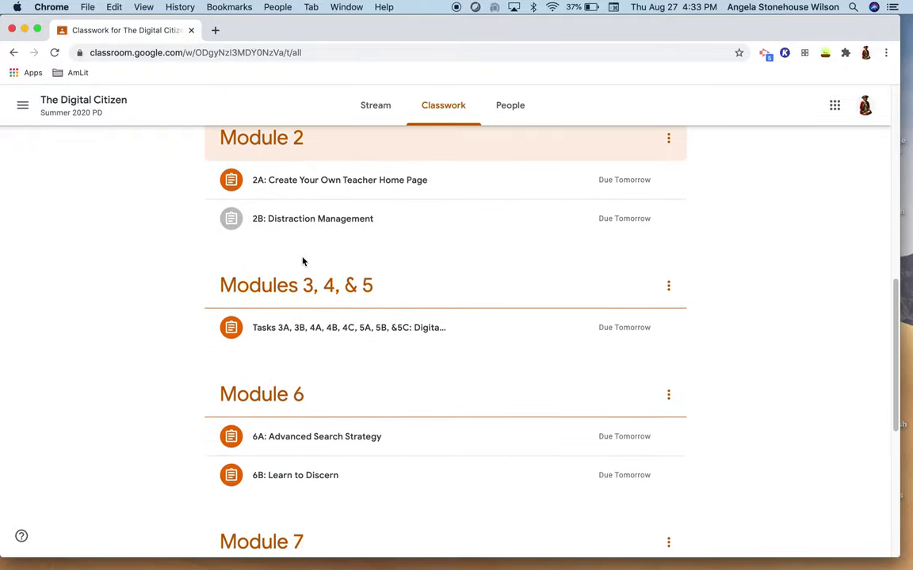